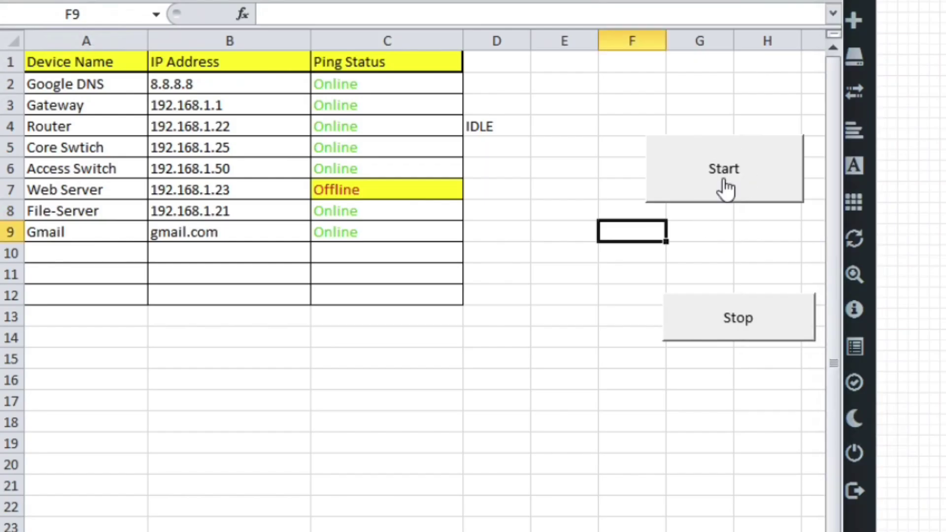
Demo the finished ping monitor by running it with the Start button
click(724, 179)
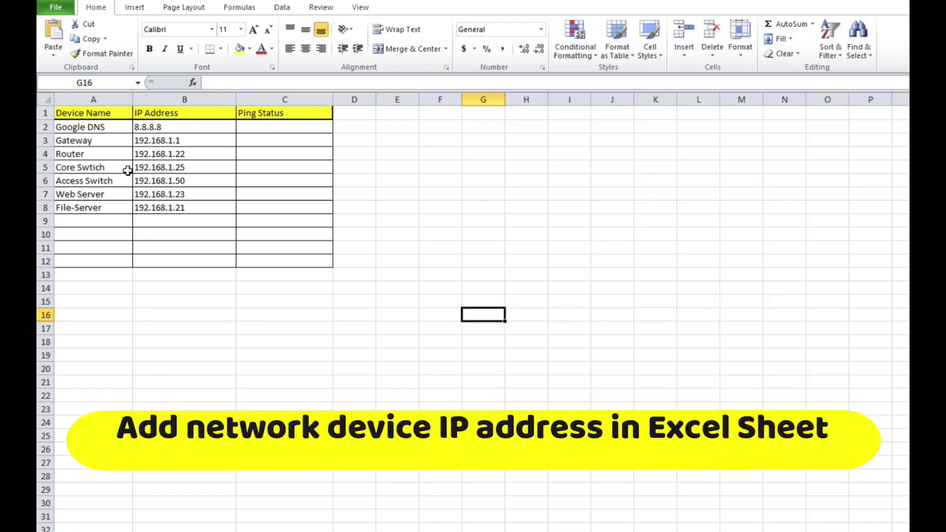
click(68, 111)
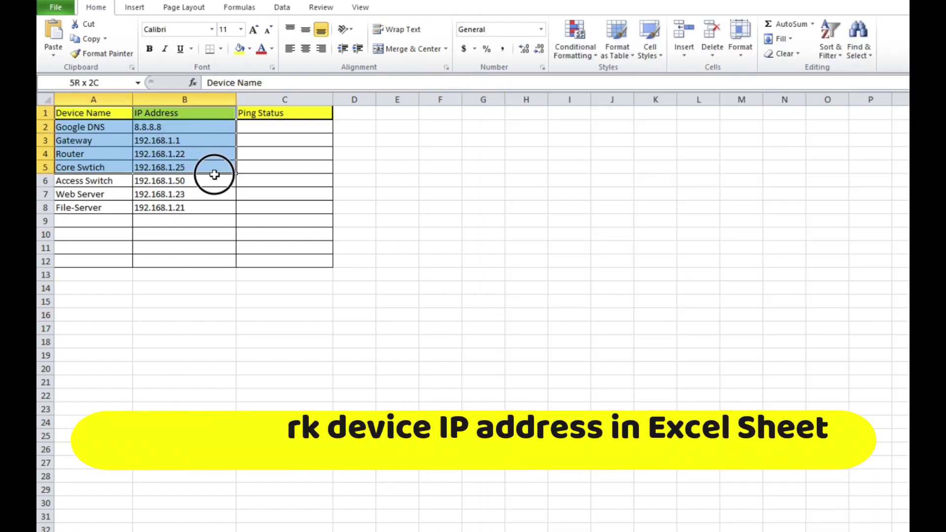
drag(68, 111, 241, 220)
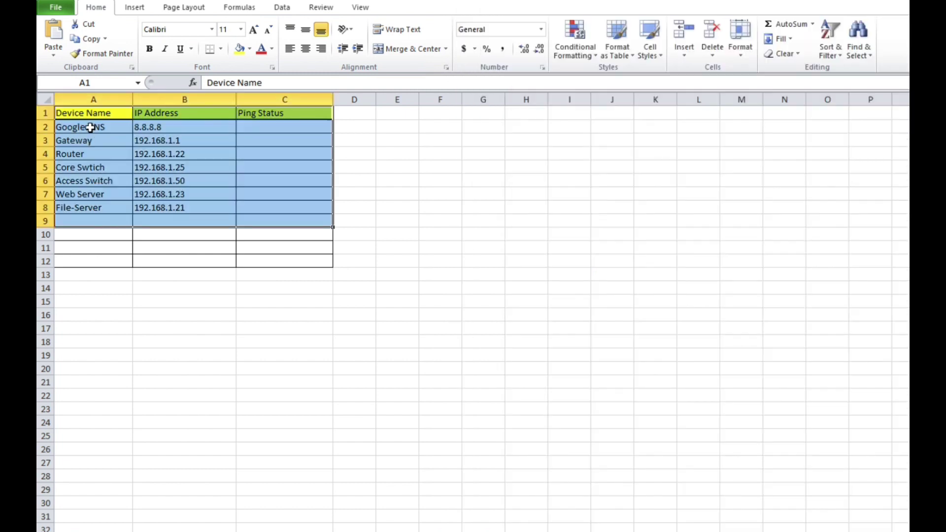
click(90, 127)
mouse_move(90, 127)
mouse_down()
mouse_move(205, 194)
mouse_move(207, 217)
mouse_up()
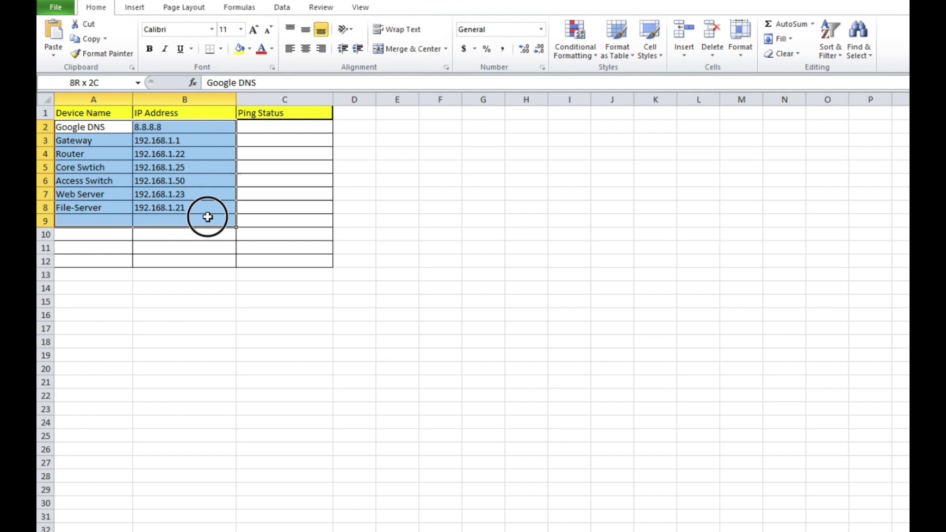
Tick Developer in Customize the Ribbon, apply it, and switch to the Developer tab
click(331, 234)
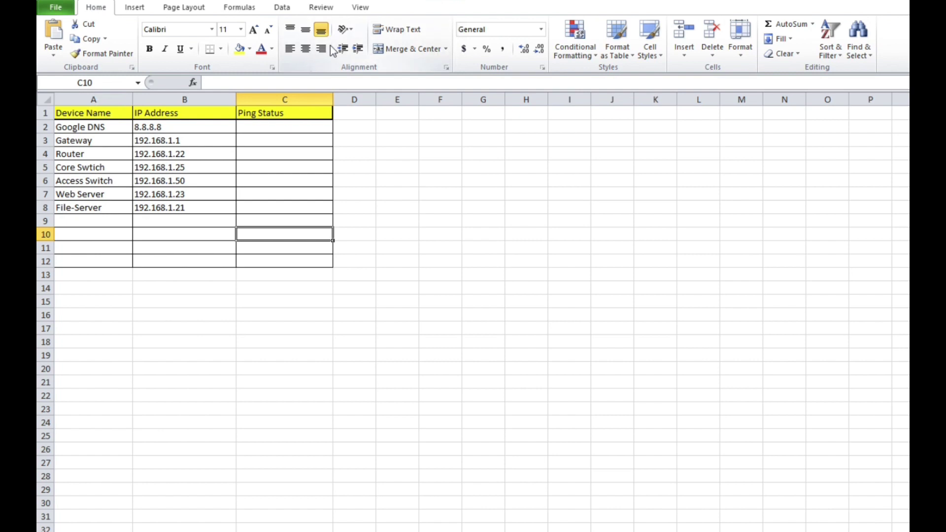
right_click(318, 65)
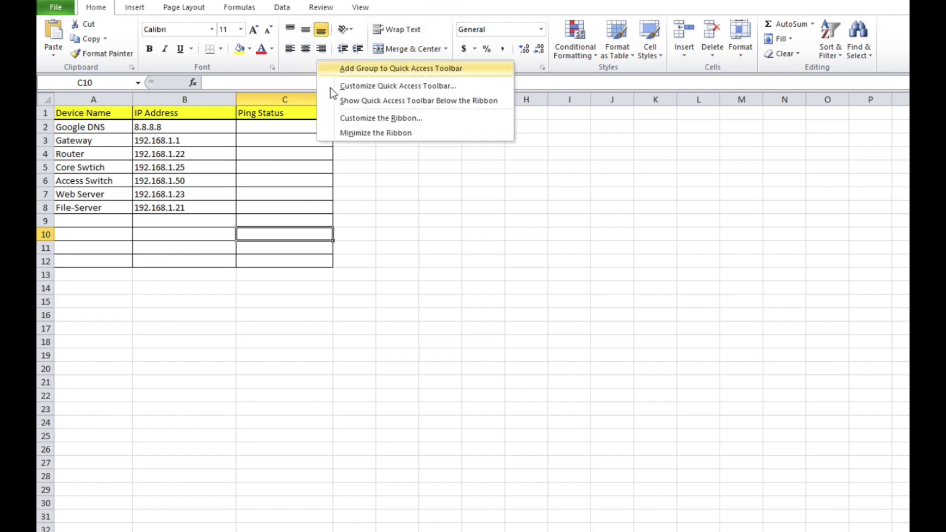
click(351, 118)
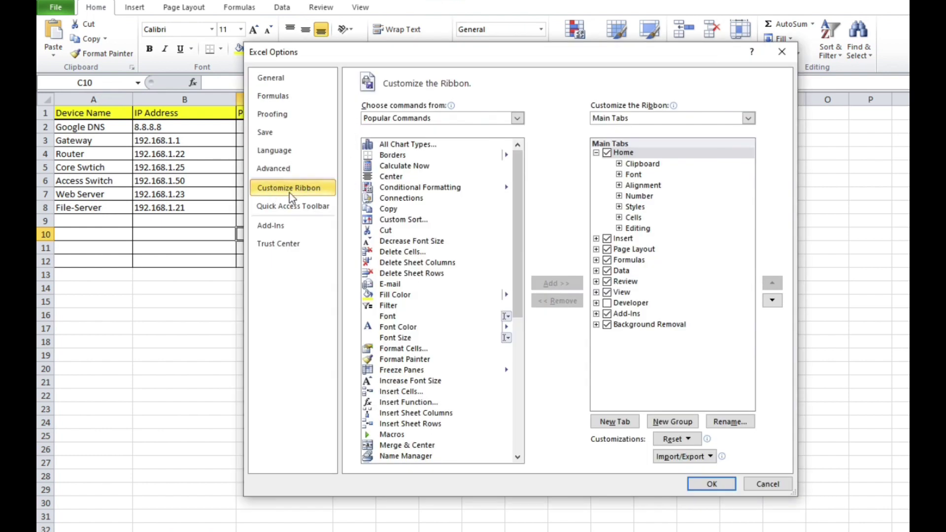
click(607, 303)
click(711, 484)
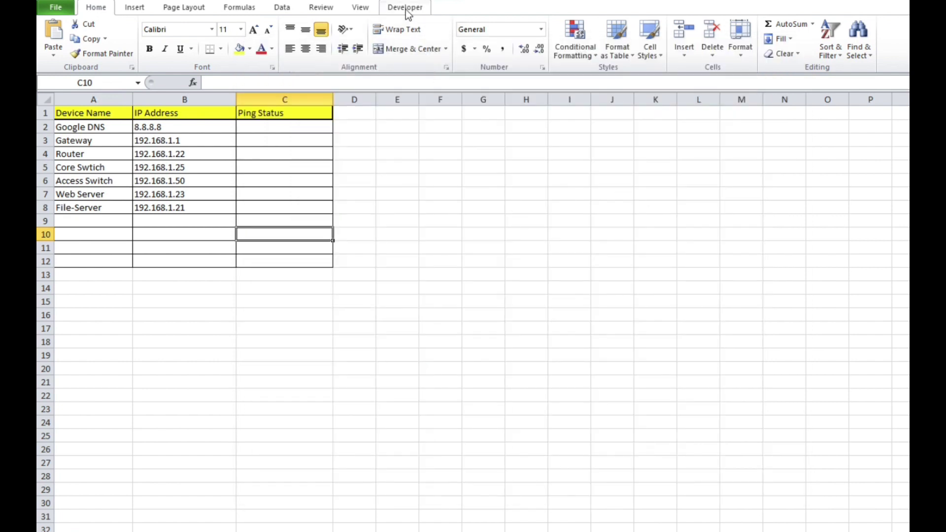
click(404, 8)
click(445, 210)
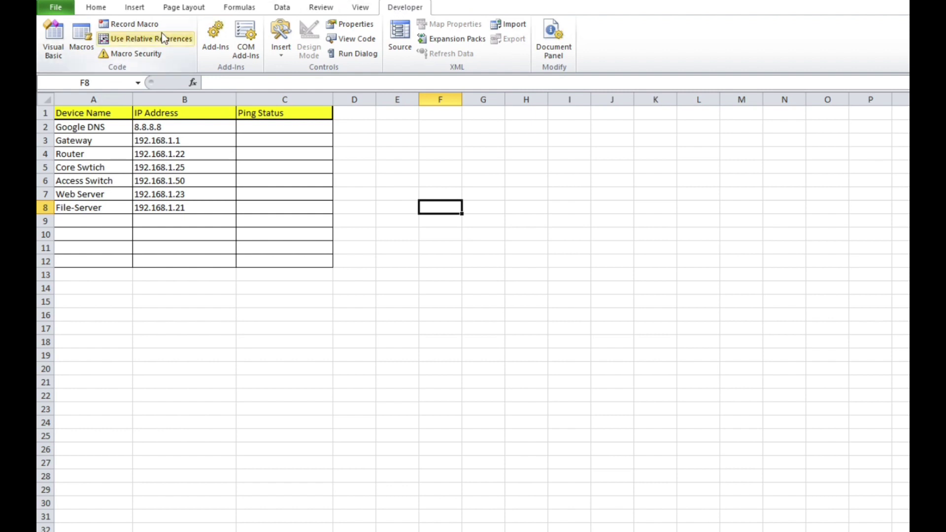
Open the Visual Basic editor, insert a new Module1, and select the prepared ping script
click(55, 44)
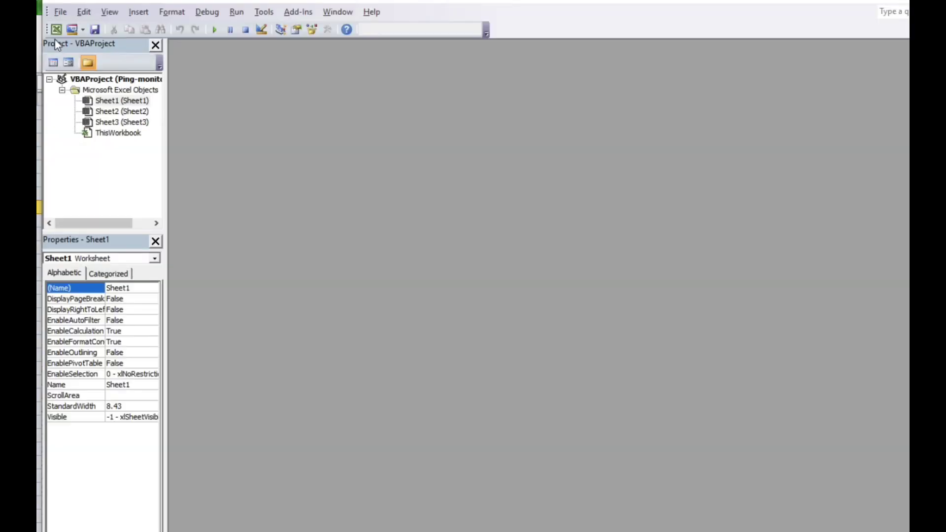
click(138, 12)
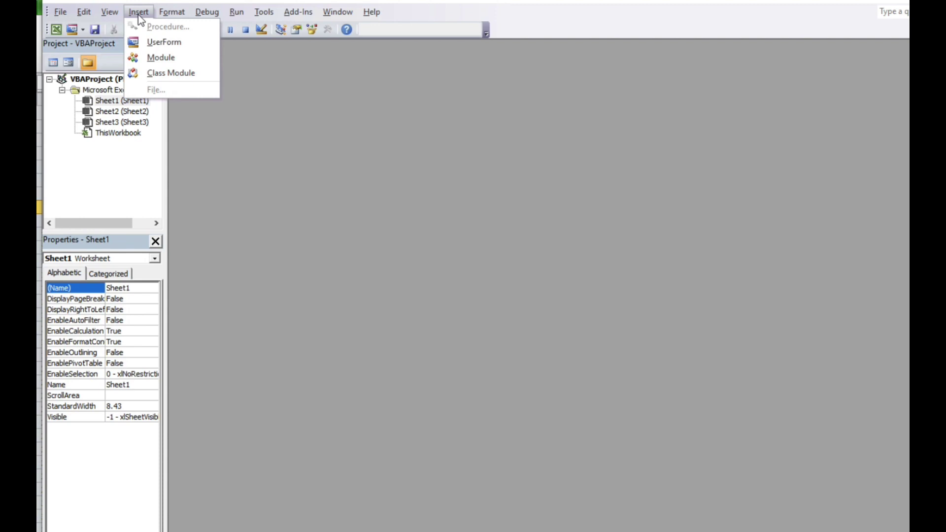
click(163, 58)
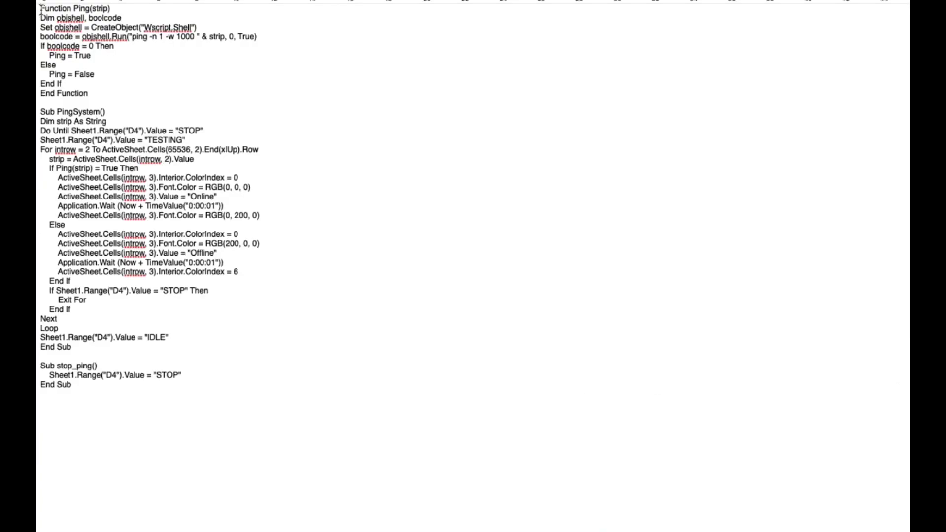
drag(42, 9, 189, 384)
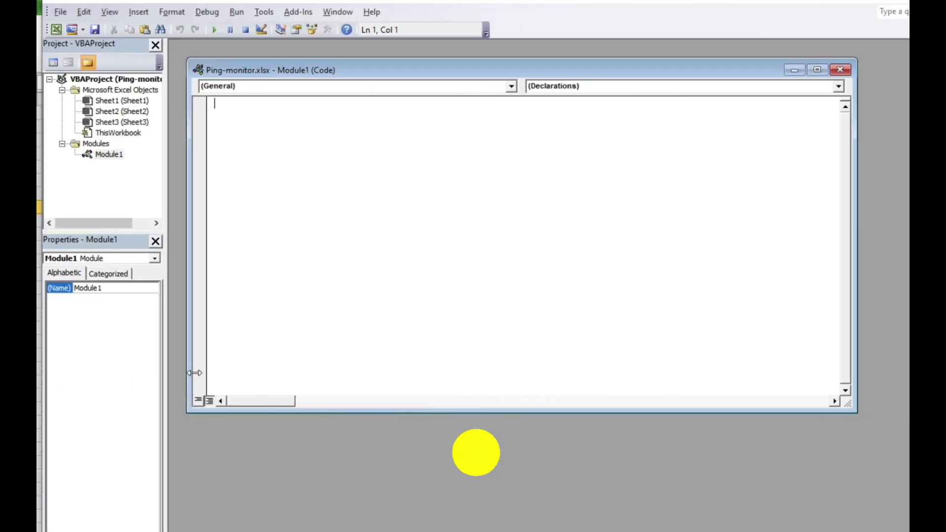
Paste the script into Module1 and position the editor beside the Excel sheet
key(ctrl+v)
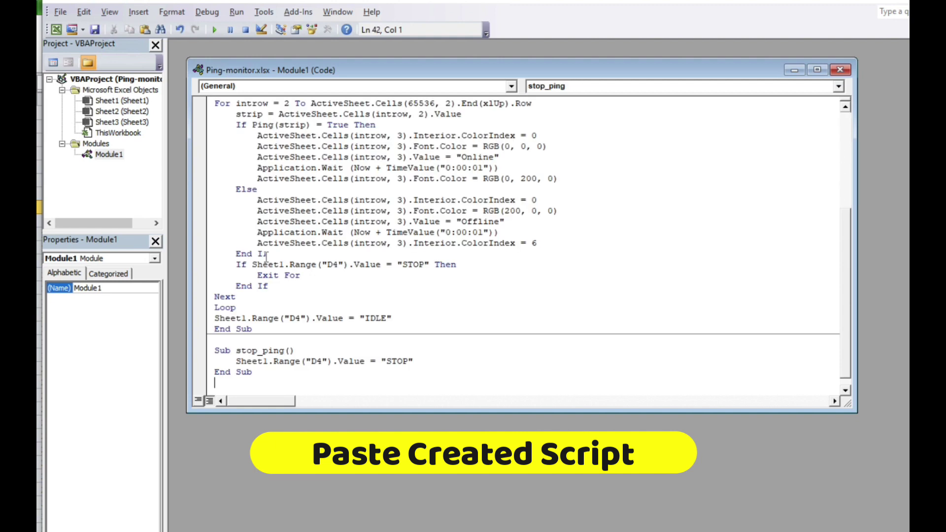
scroll(266, 256, up, 2)
scroll(266, 256, up, 3)
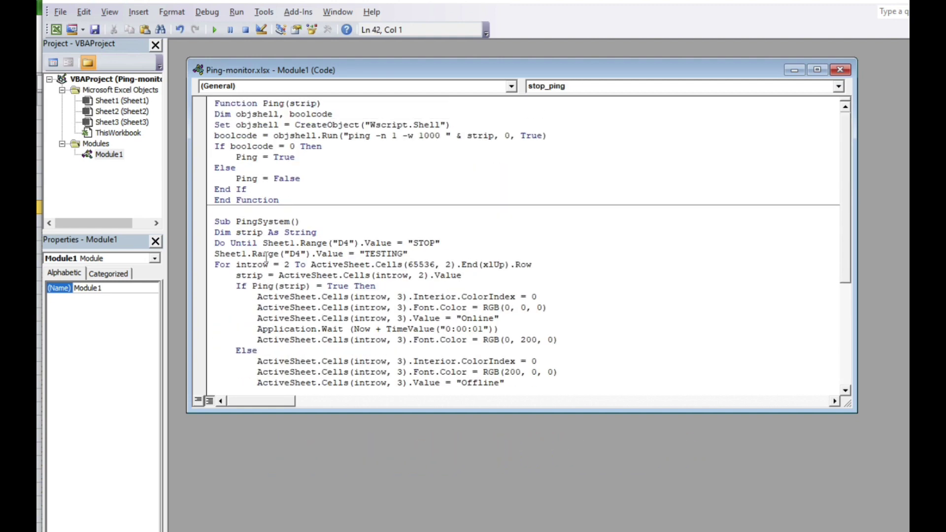
drag(354, 1, 659, 1)
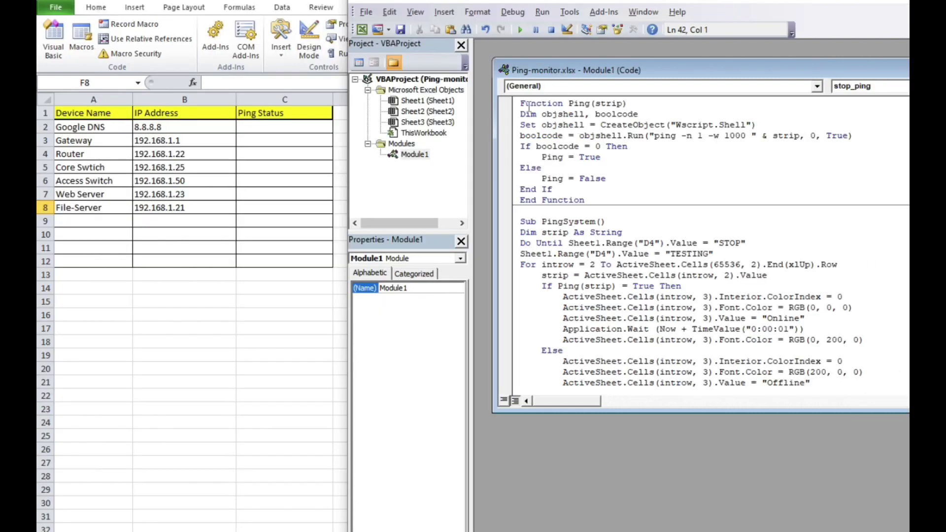
Highlight the Ping declaration, CreateObject shell call, ping command, success return and starting row 2
click(520, 103)
drag(519, 103, 620, 104)
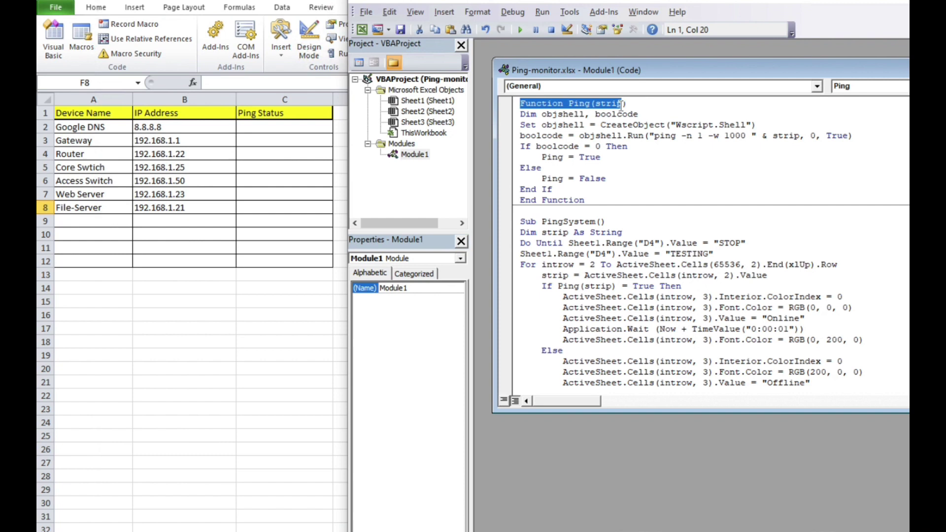
drag(600, 125, 744, 125)
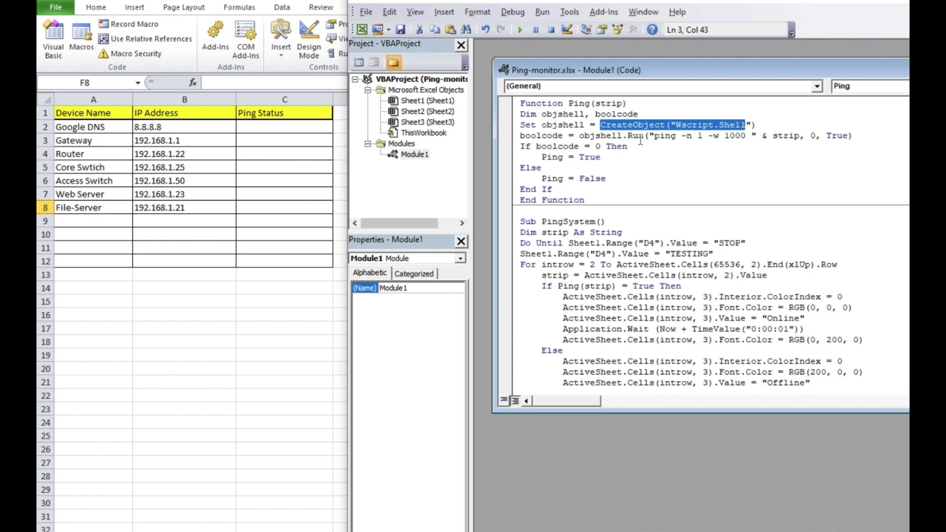
drag(654, 137, 777, 135)
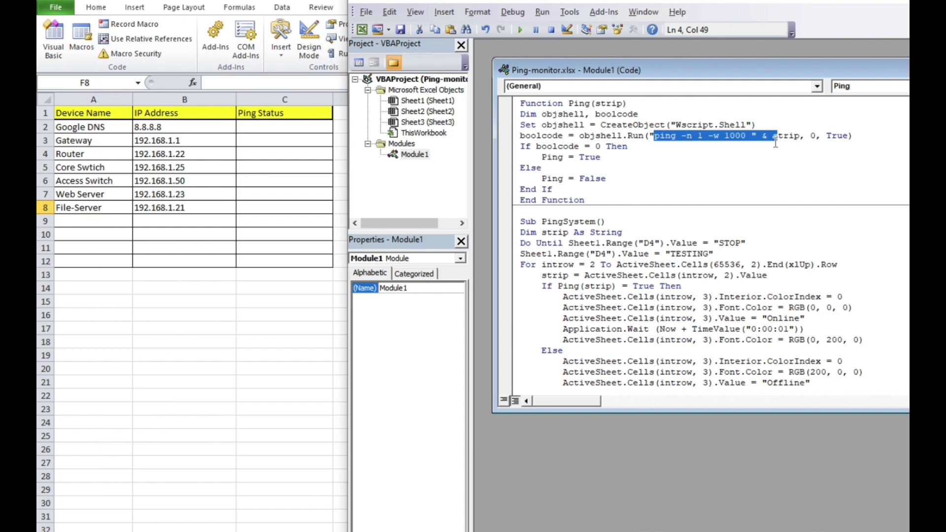
drag(773, 136, 799, 136)
click(753, 162)
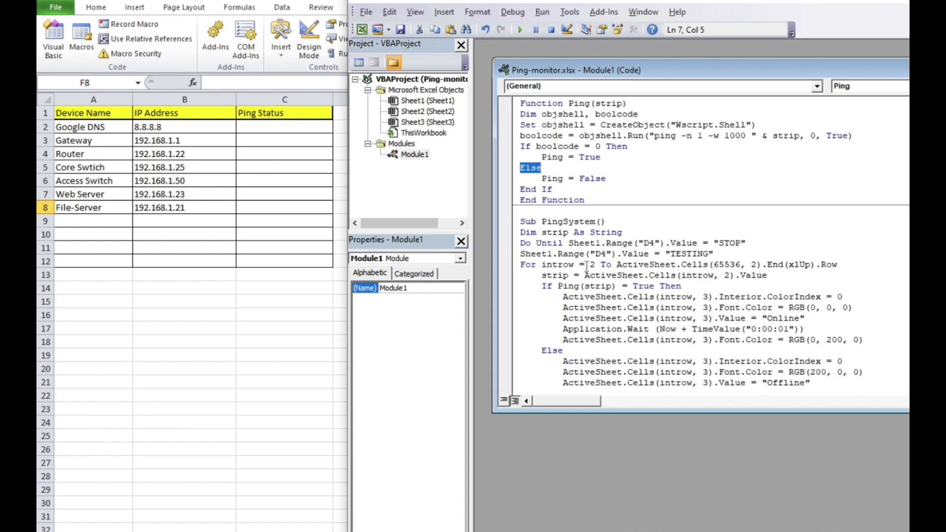
drag(585, 264, 598, 264)
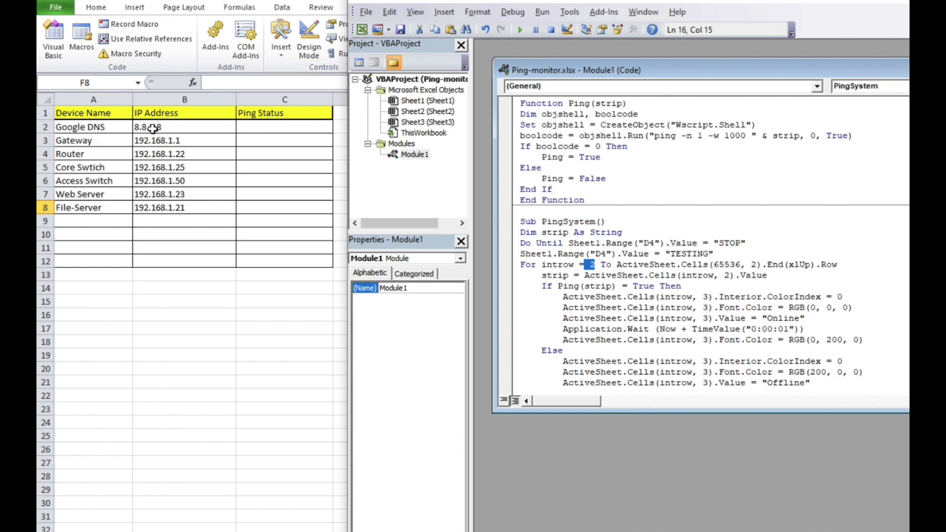
Point out that data starts at row 2, status is written to column 3 as Online
click(45, 127)
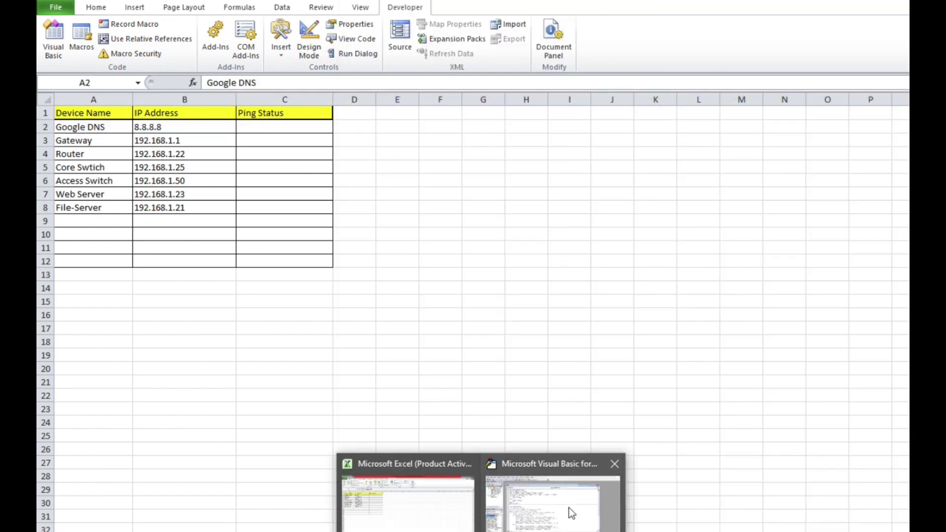
click(568, 508)
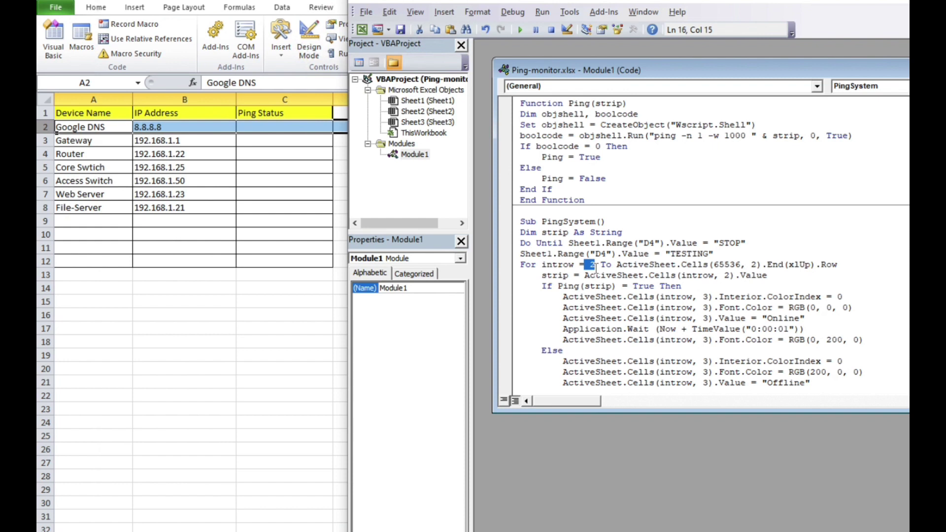
click(751, 267)
drag(696, 296, 713, 296)
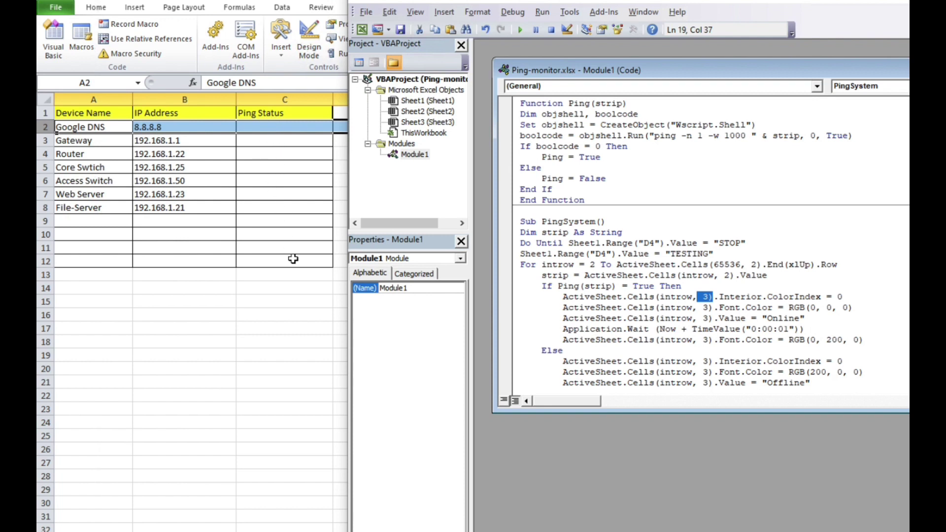
drag(766, 318, 798, 317)
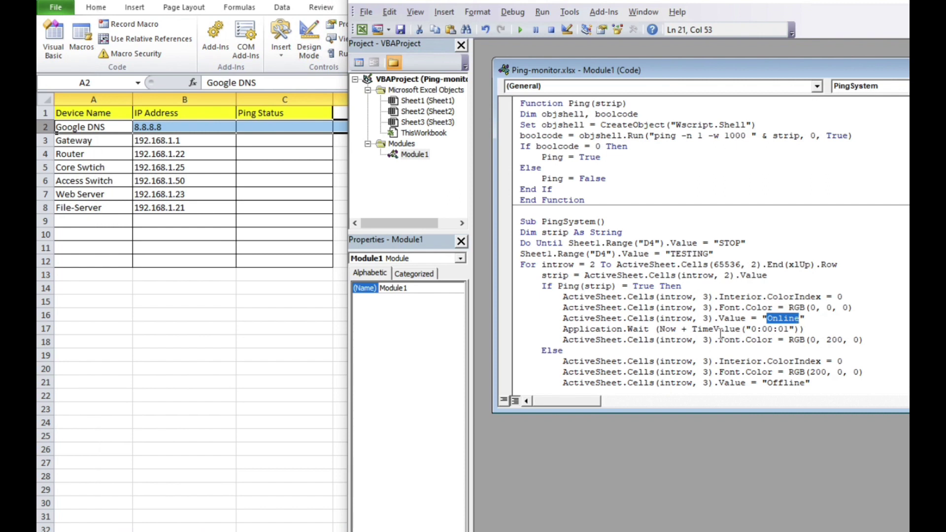
Change the Online wait to TimeValue 0:00:02, highlight Offline, and return to Excel
click(788, 329)
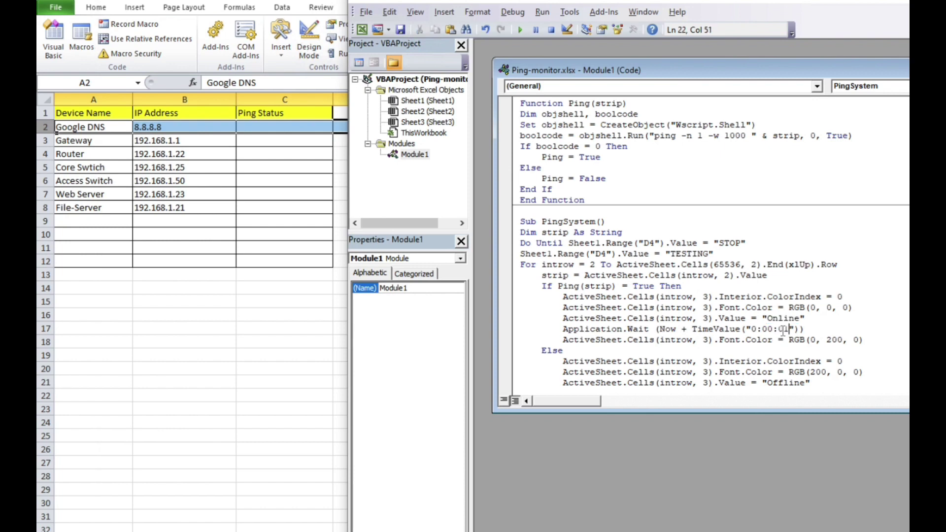
key(BackSpace)
text(2)
scroll(769, 344, down, 2)
double_click(783, 318)
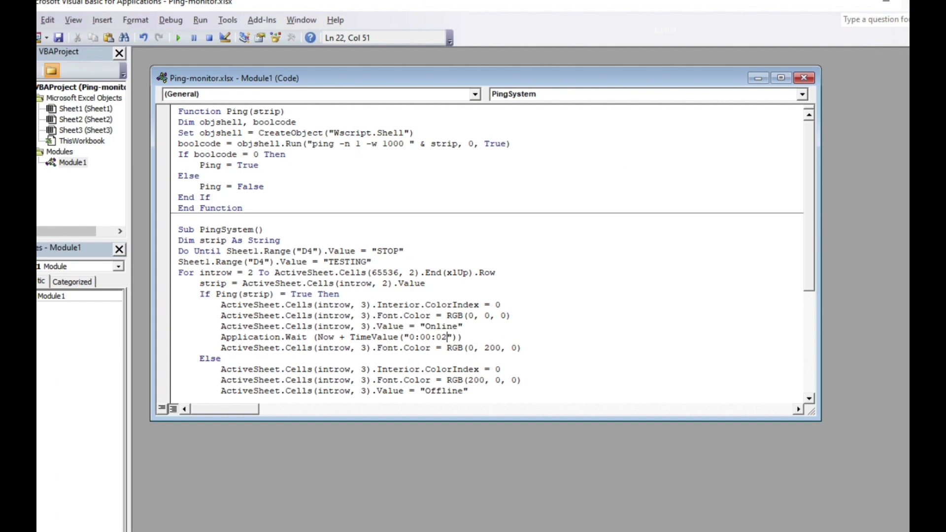
key(alt+F11)
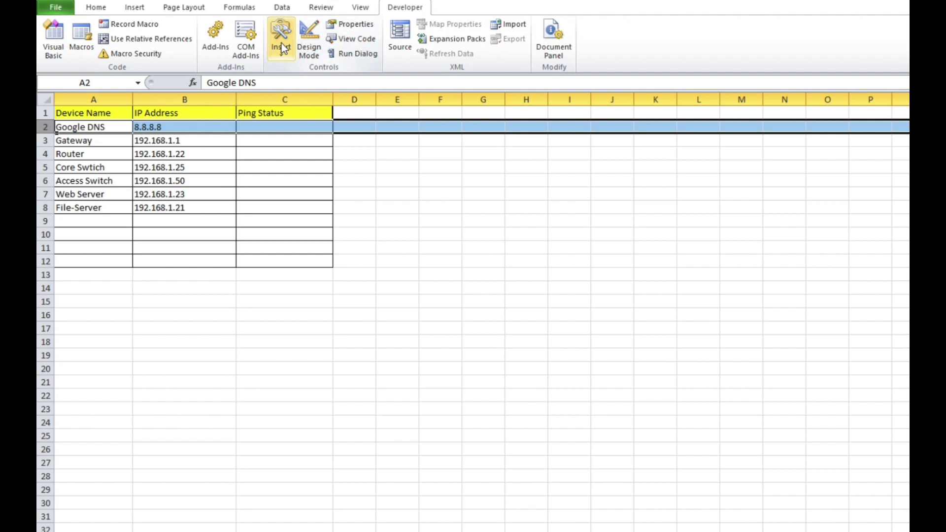
Draw a Form Control button beside the table and assign it the PingSystem macro
click(367, 9)
click(404, 7)
click(279, 37)
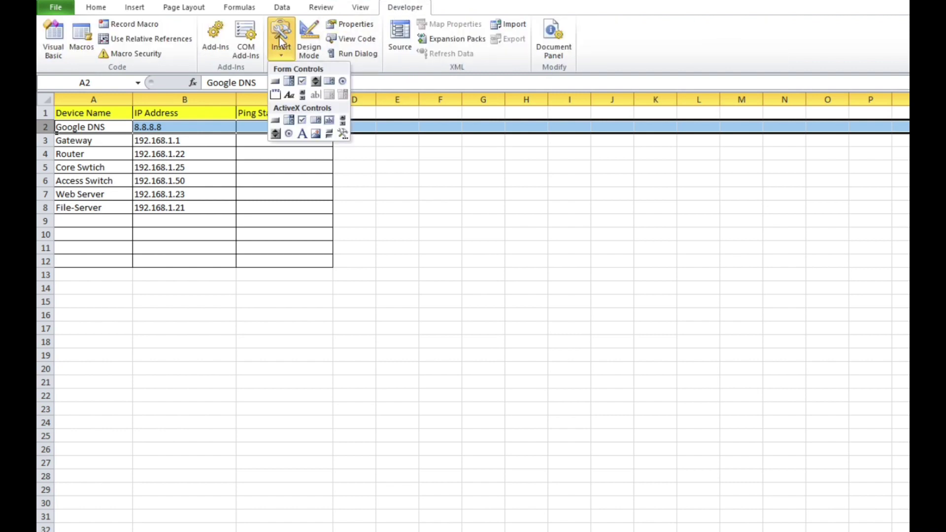
click(276, 82)
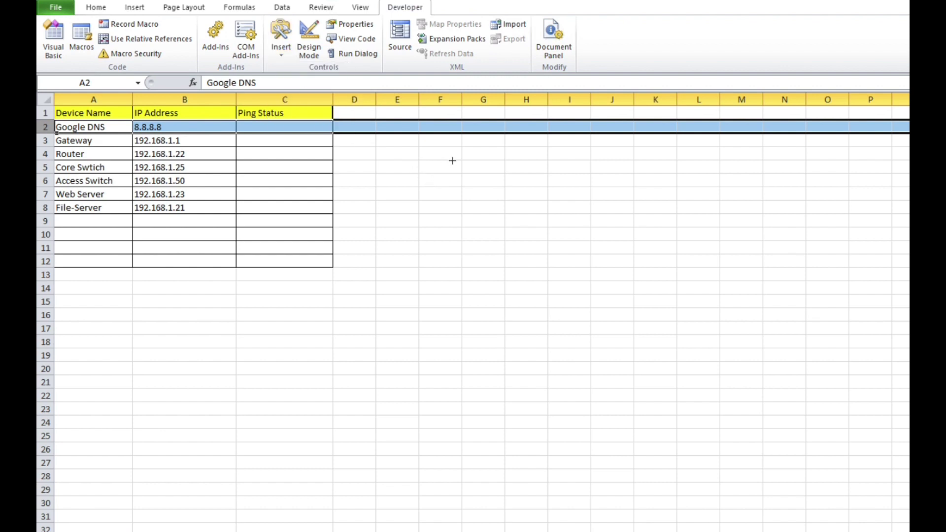
drag(449, 160, 548, 203)
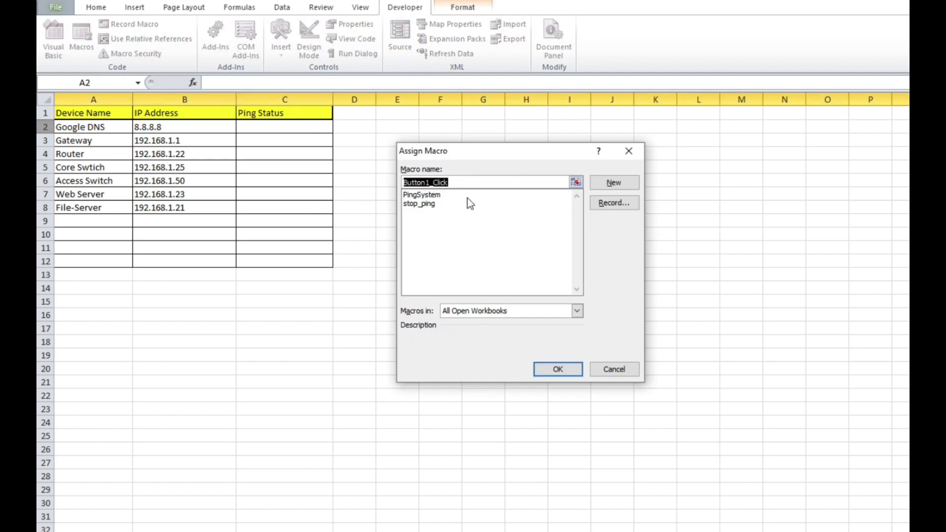
text(Start)
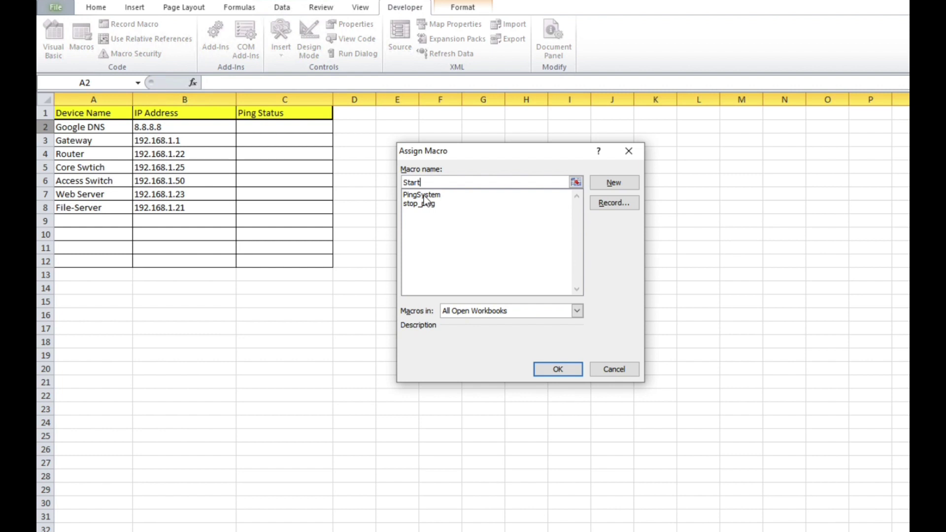
click(424, 195)
click(557, 369)
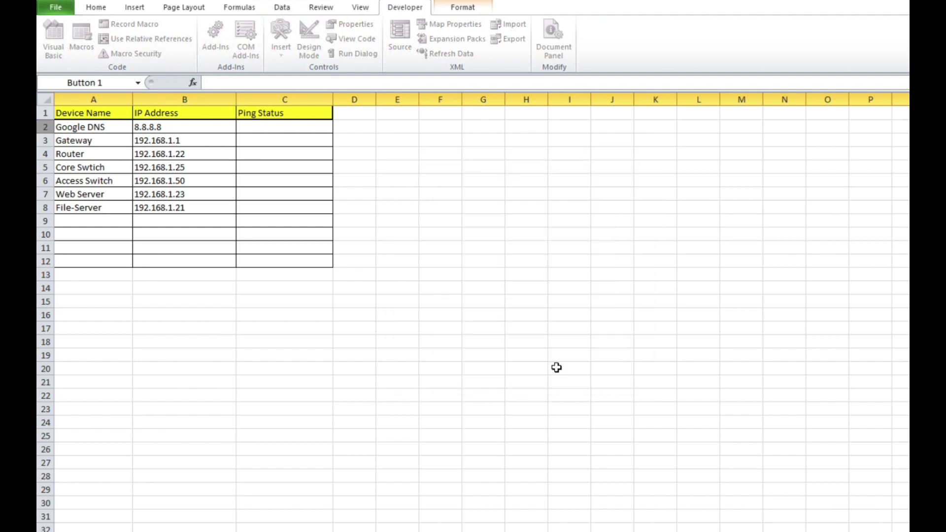
click(508, 260)
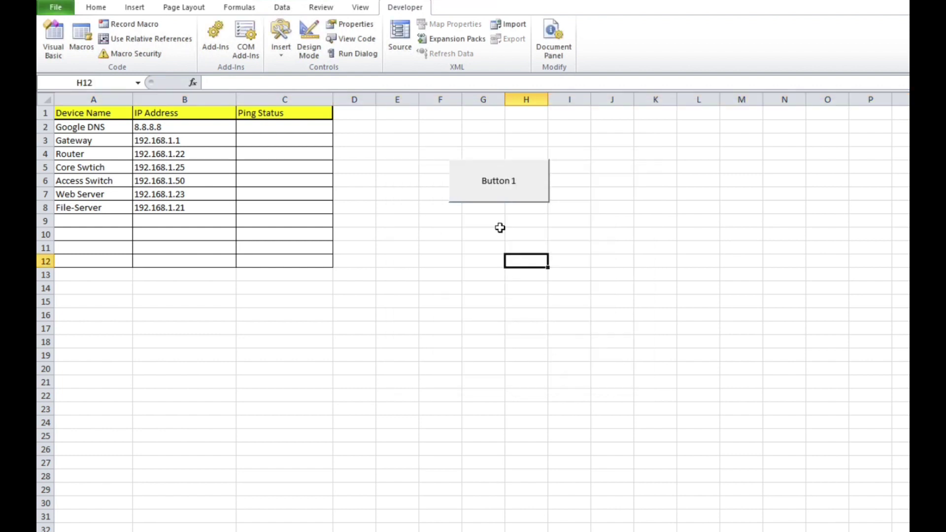
Relabel the new button from Button 1 to Start
right_click(489, 187)
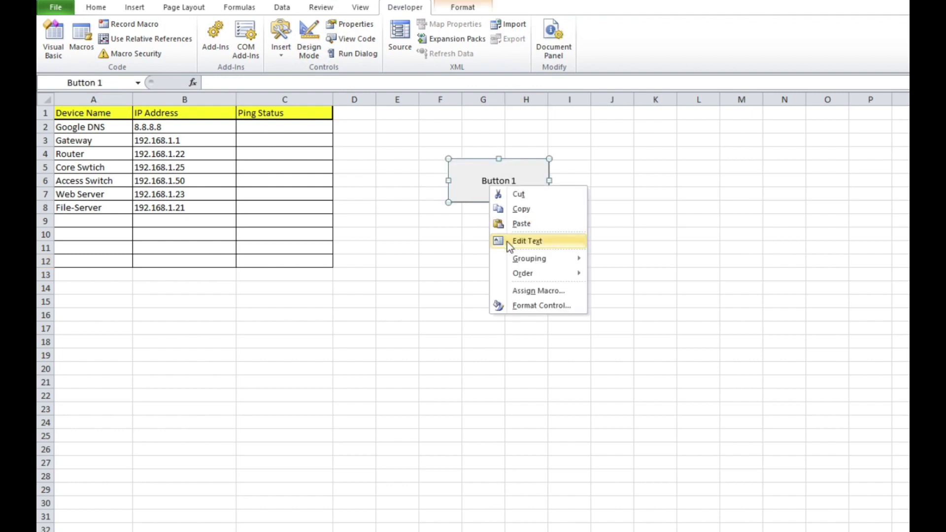
click(527, 241)
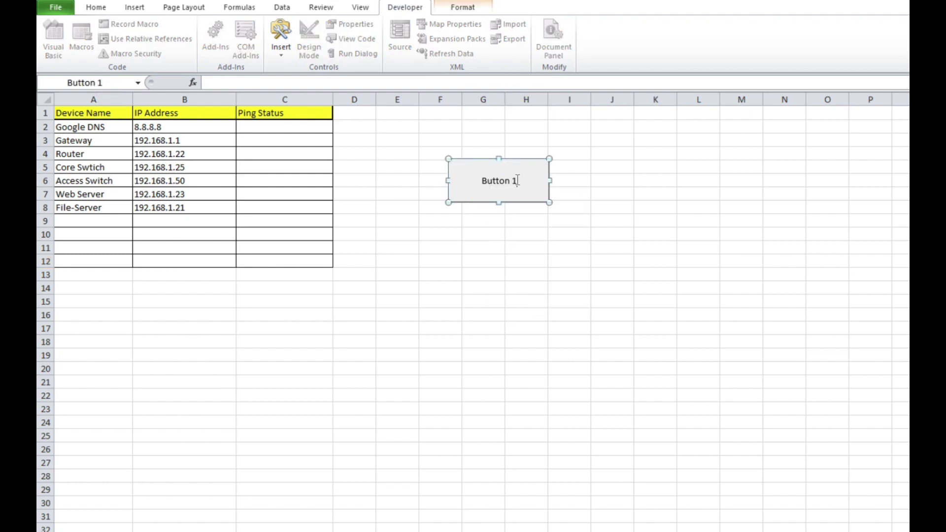
key(BackSpace)
key(BackSpace)
key(BackSpace)
key(BackSpace)
key(BackSpace)
key(BackSpace)
key(BackSpace)
text(Start)
click(515, 233)
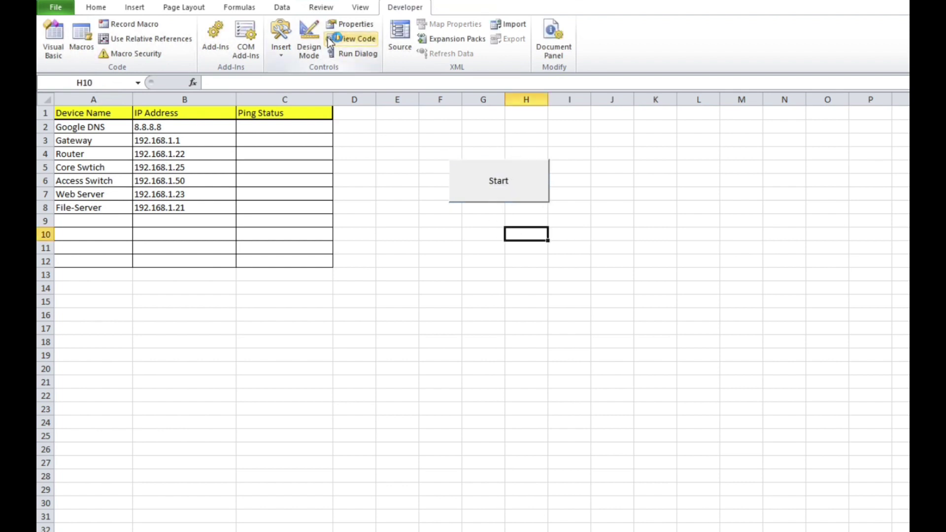
Draw a second button below Start, assign stop_ping, and enlarge it to match Start
click(281, 37)
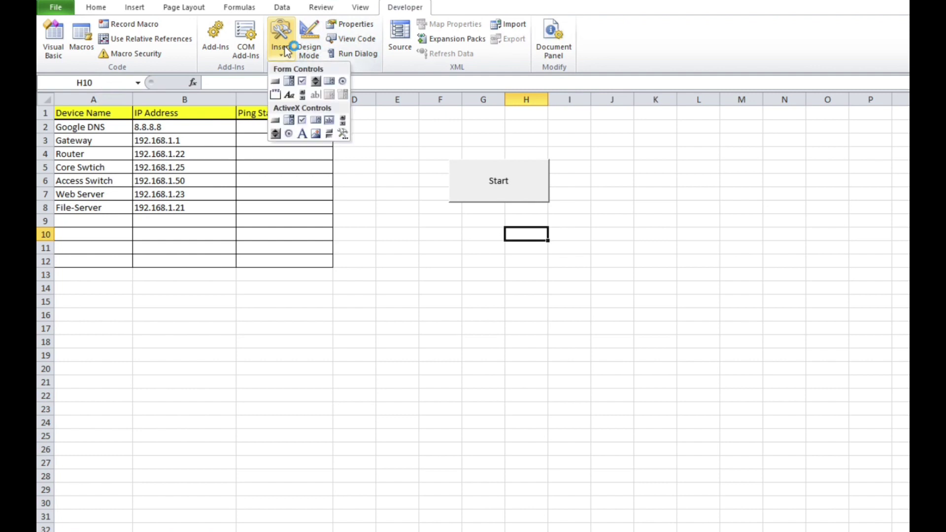
click(276, 84)
drag(493, 260, 495, 266)
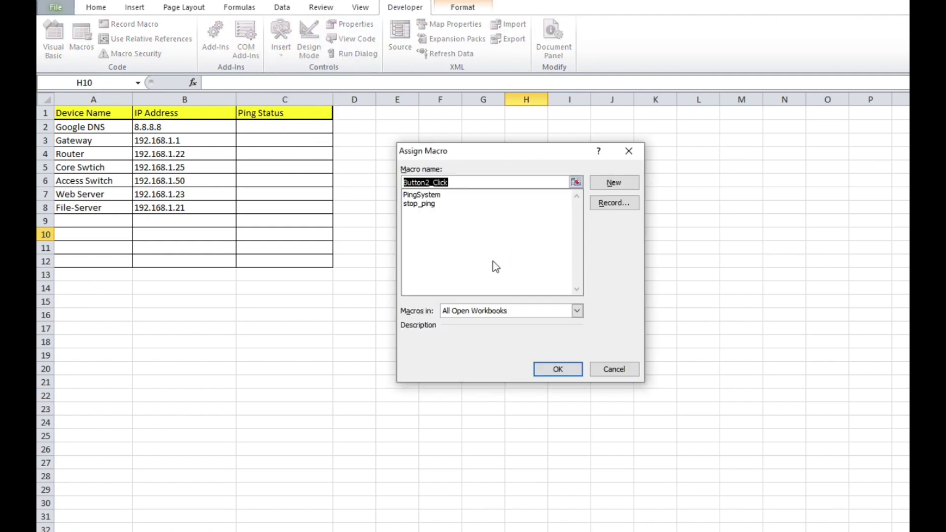
click(427, 204)
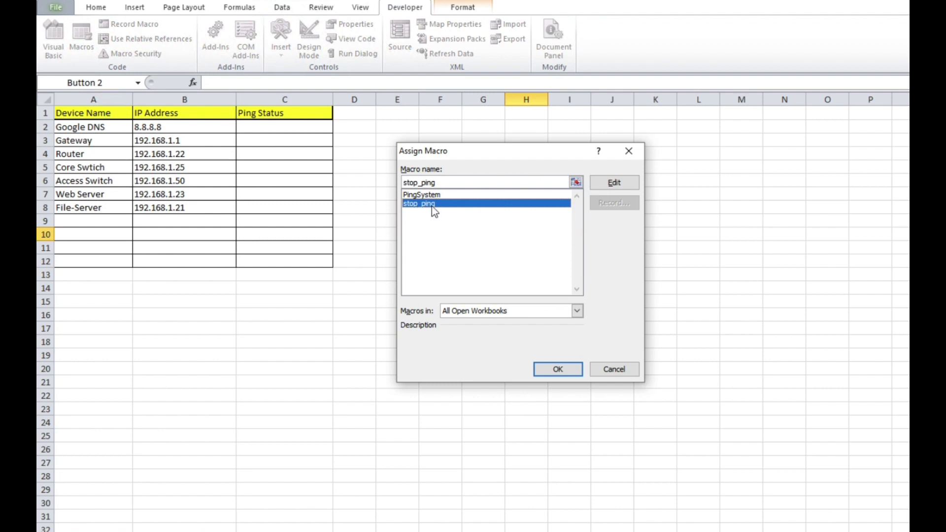
click(547, 373)
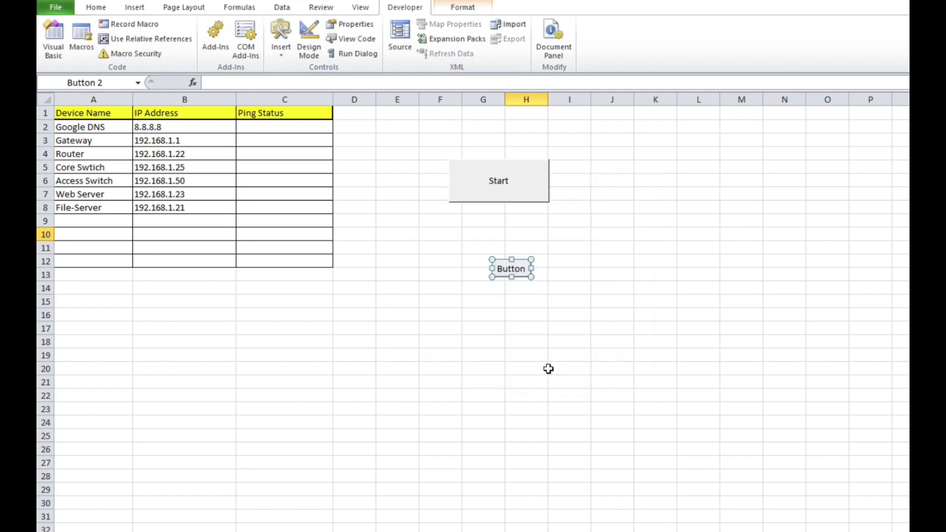
click(536, 281)
drag(537, 280, 567, 291)
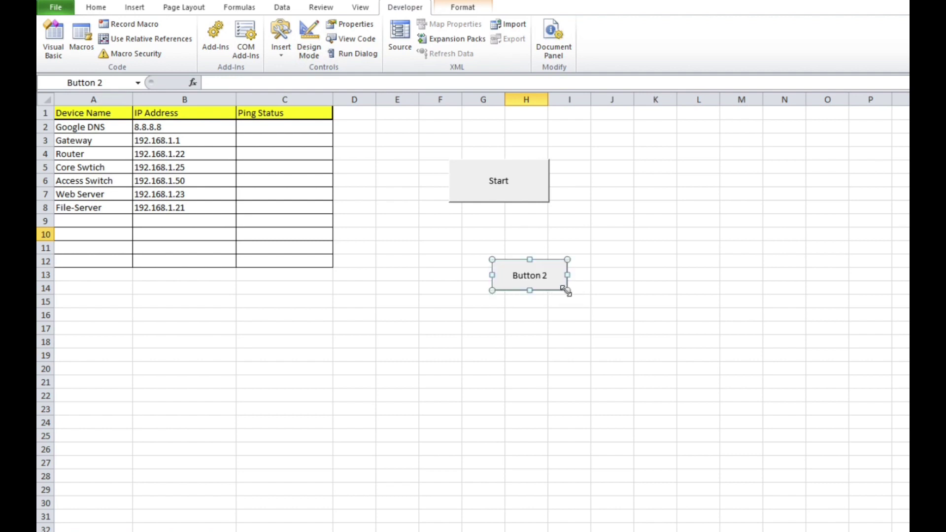
Relabel the second button from Button 2 to Stop and nudge it slightly left
click(536, 275)
key(Right)
key(BackSpace)
key(BackSpace)
key(BackSpace)
key(BackSpace)
key(BackSpace)
key(BackSpace)
text(Stop)
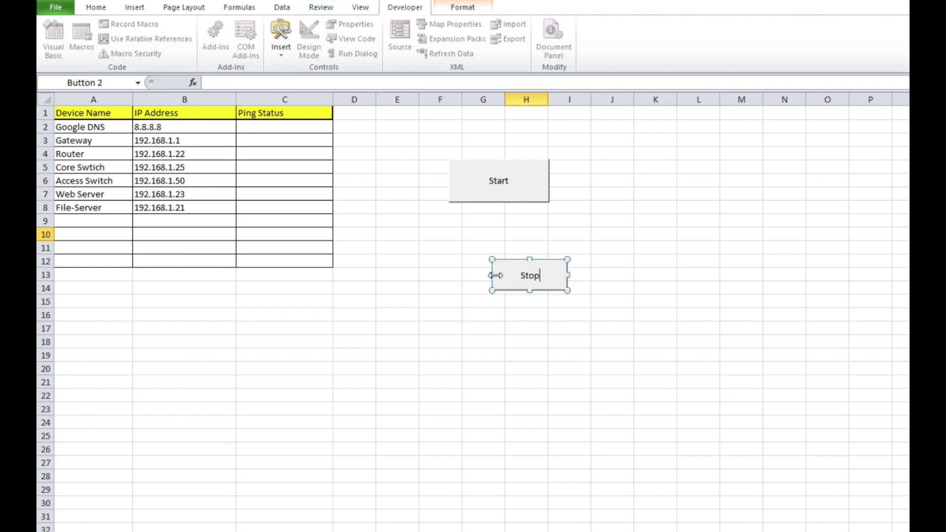
drag(495, 276, 474, 275)
click(111, 221)
Add a Gmail device in row 9 with address gmail.com
text(Gmail)
click(173, 220)
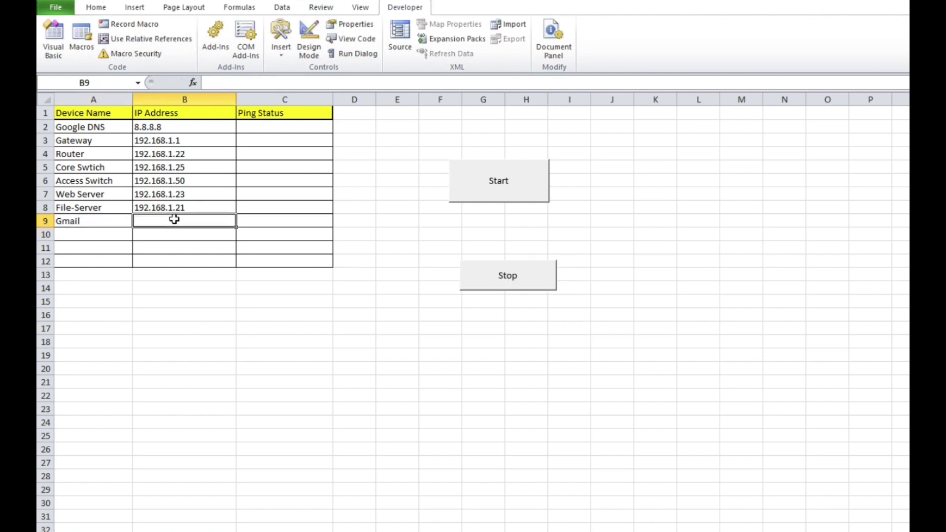
text(gmail.co)
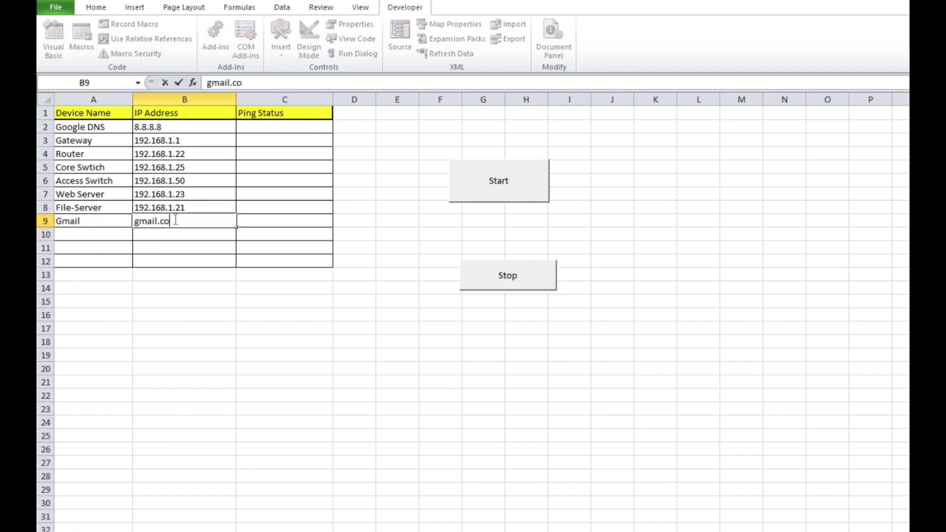
text(m)
click(354, 275)
Run the monitor until all eight devices show Online, then stop it and switch to EVE-NG
click(506, 193)
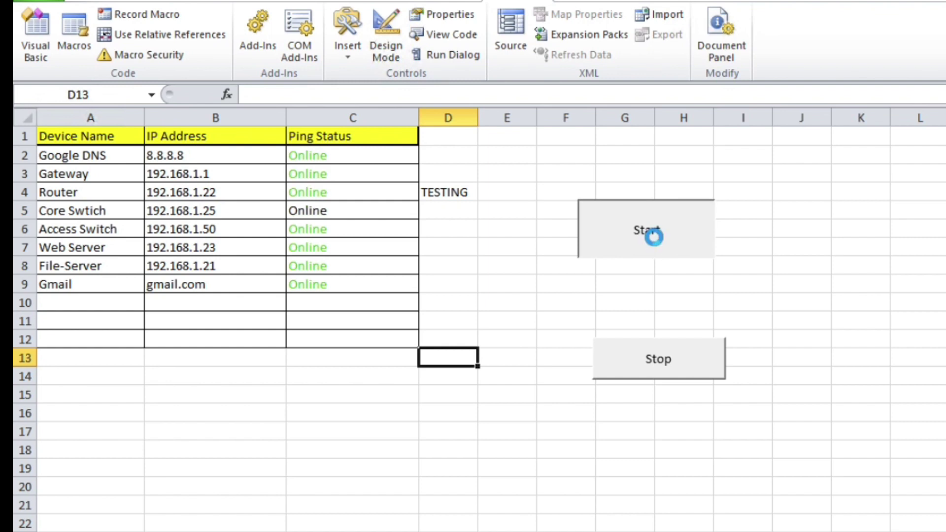
click(657, 360)
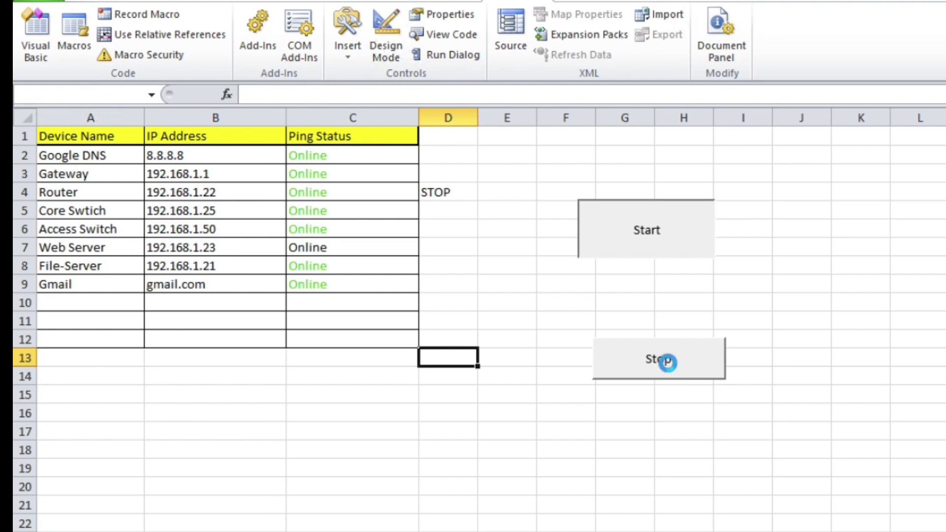
click(657, 359)
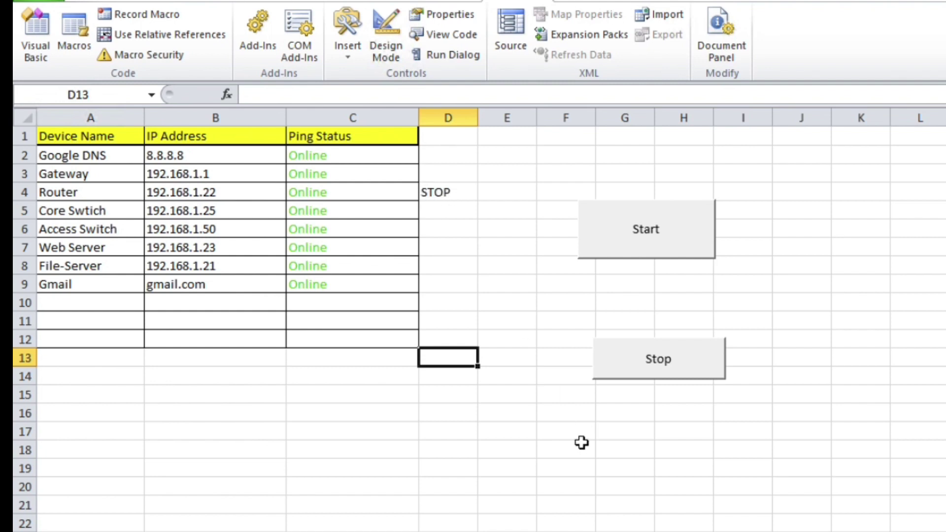
key(alt+Tab)
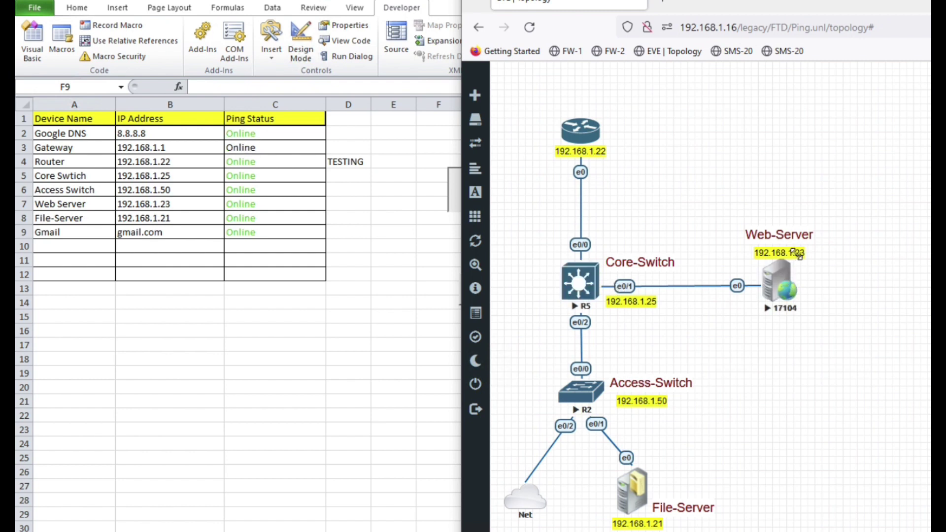
On the Core-Switch R5 console, enter 'int e0/1' then 'shut' to disable the Web-Server link
click(580, 281)
text(in)
key(BackSpace)
text(t e0/1)
key(Return)
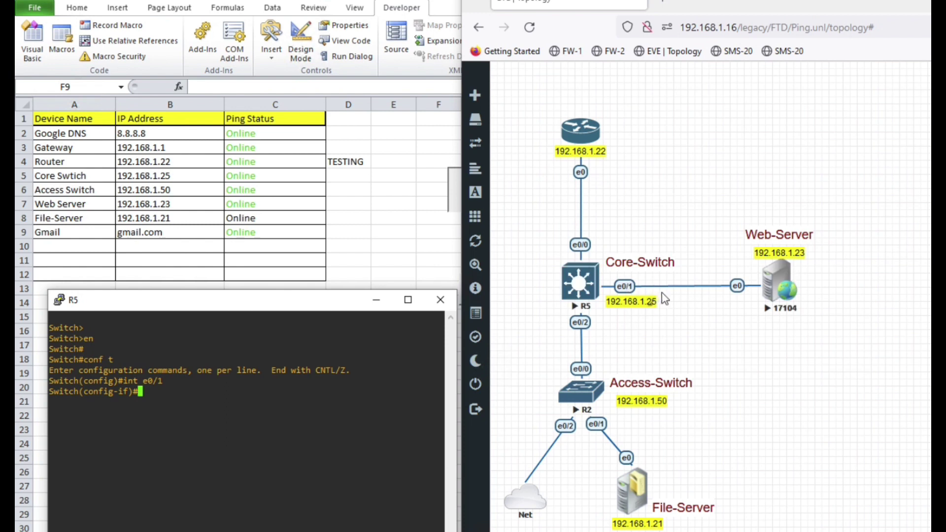
text(shut)
key(Return)
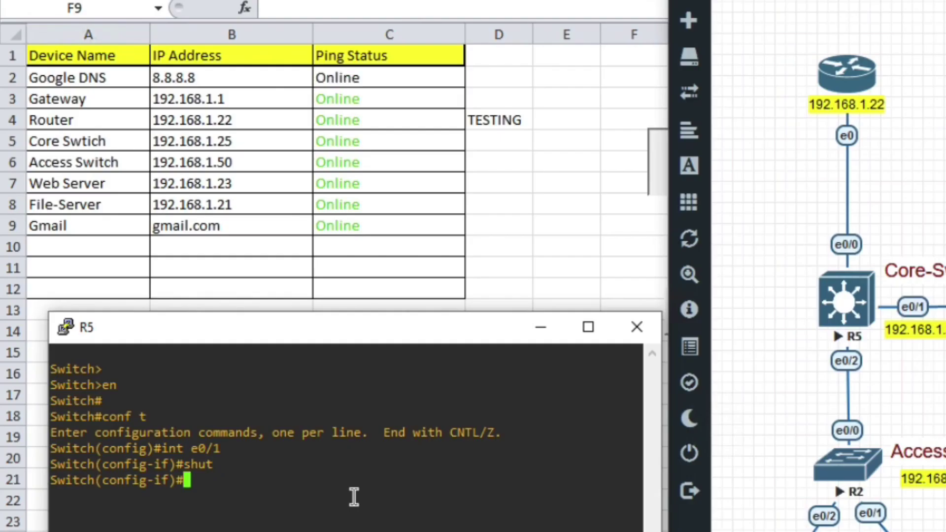